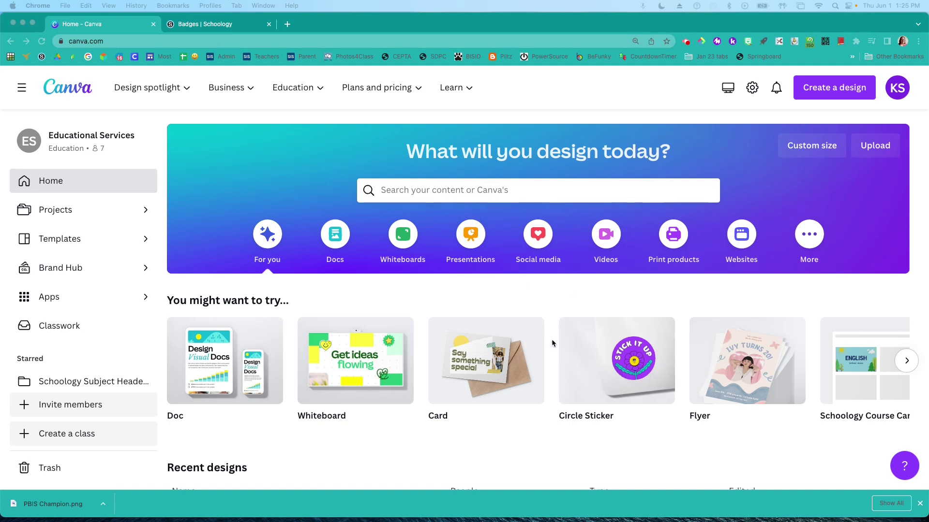
Create a blank 100 × 100 mm Circle Sticker design from the Canva home page.
left_click(605, 367)
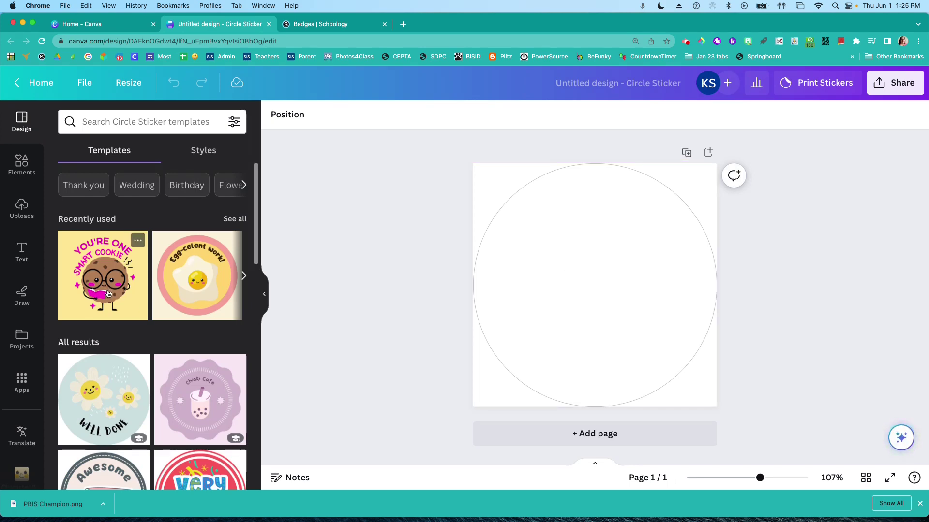
scroll(108, 293, "down", 10)
scroll(108, 294, "up", 4)
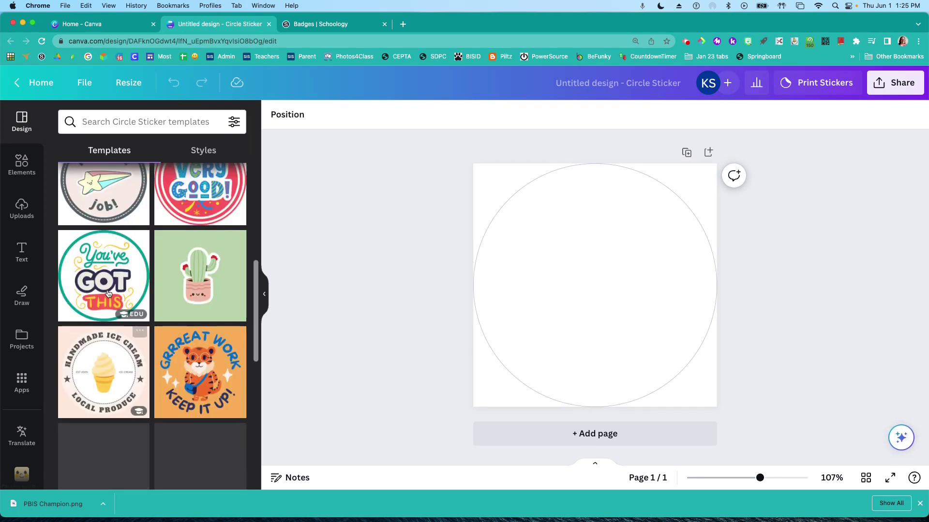
scroll(108, 294, "up", 8)
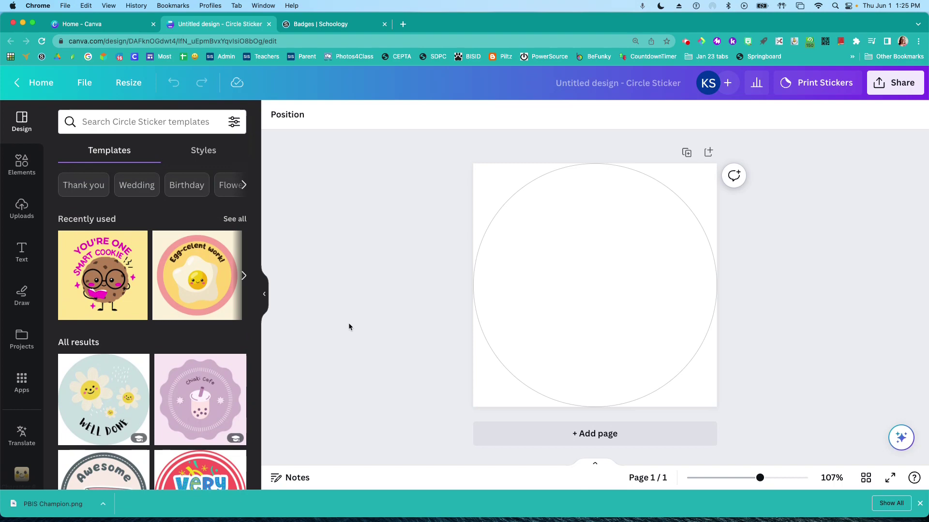
Search Elements for 'beach background' and add a sand photo from the Photos results.
left_click(26, 169)
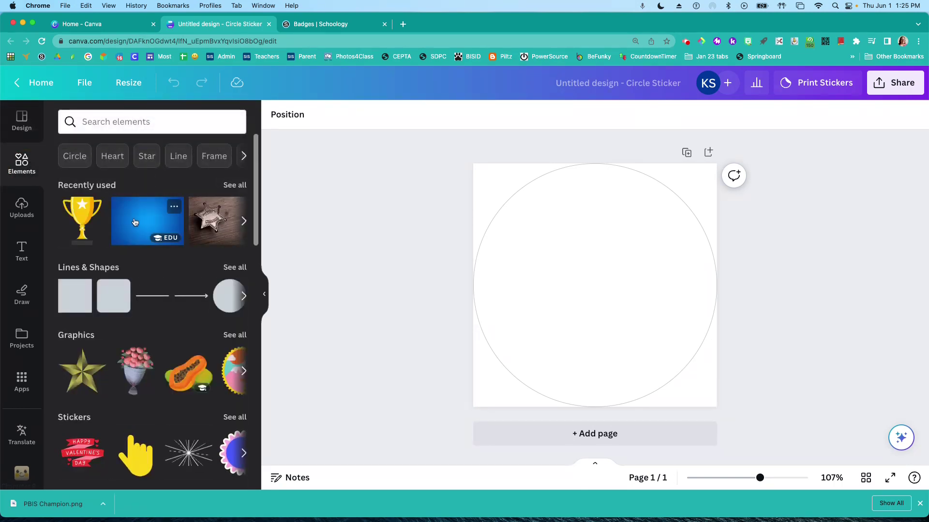
left_click(95, 121)
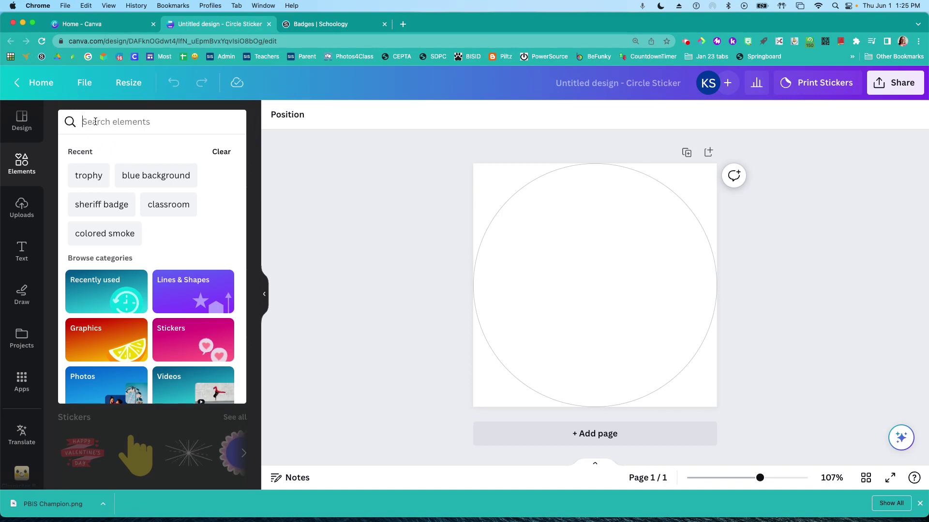
type("beach")
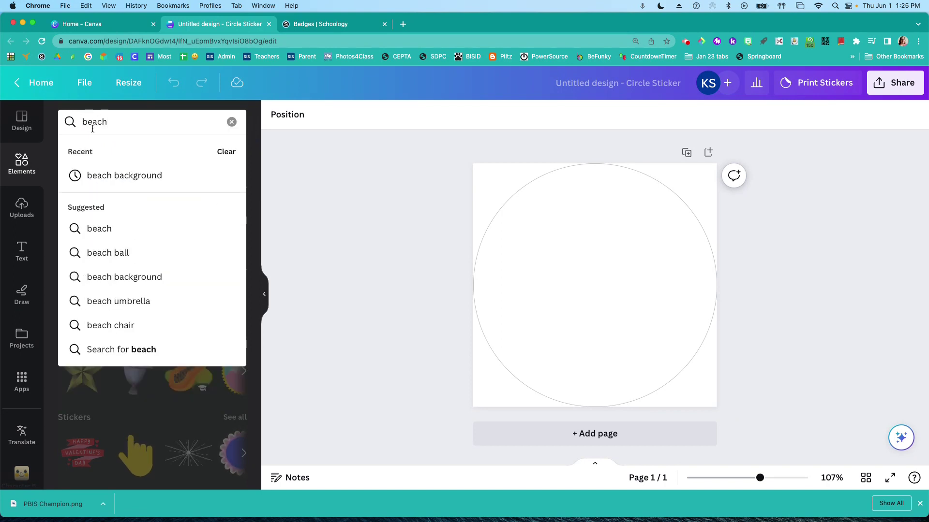
left_click(115, 176)
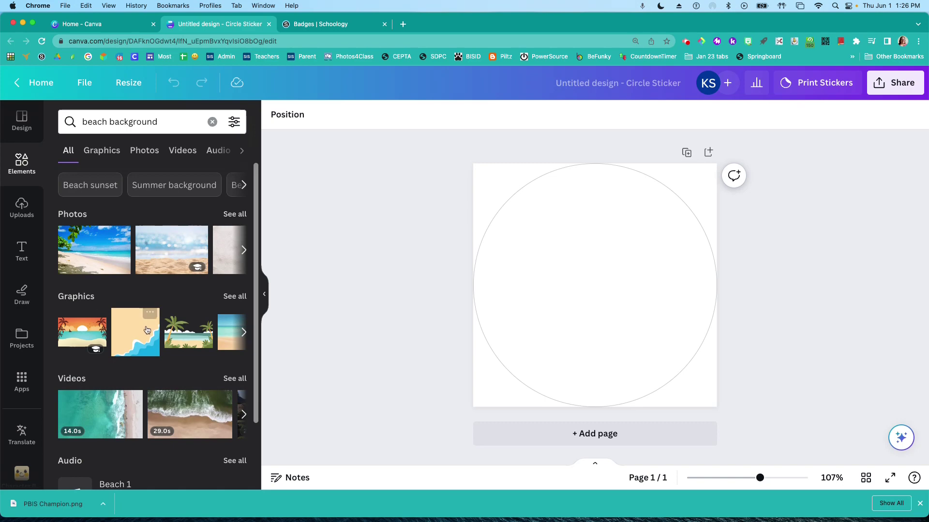
left_click(230, 216)
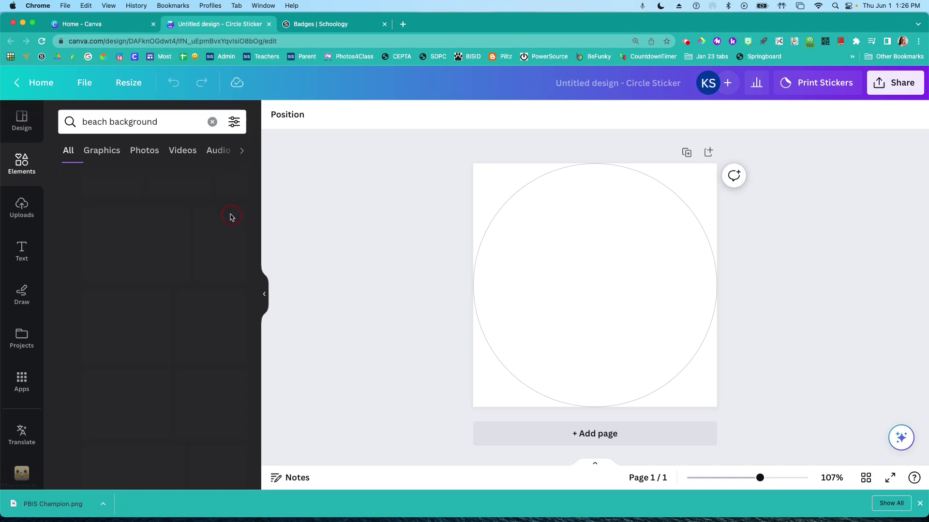
scroll(159, 297, "down", 2)
scroll(159, 297, "down", 5)
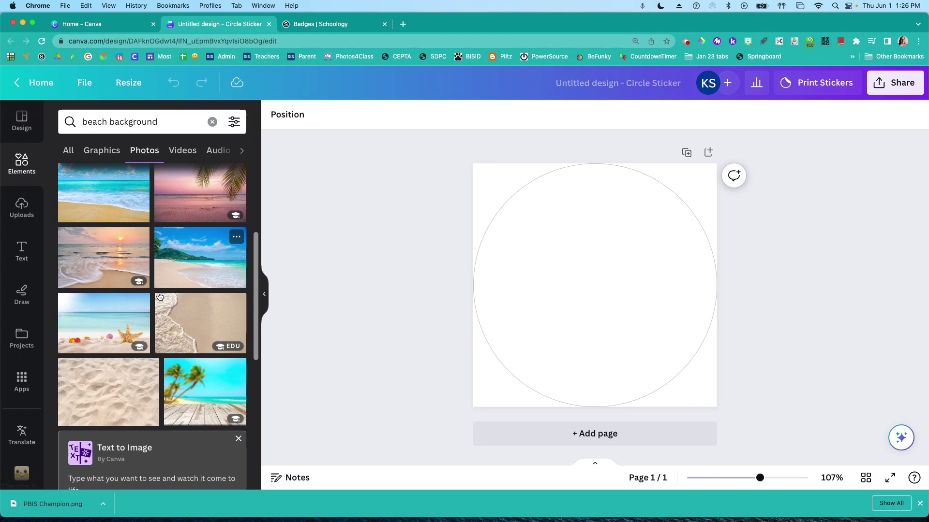
left_click(94, 254)
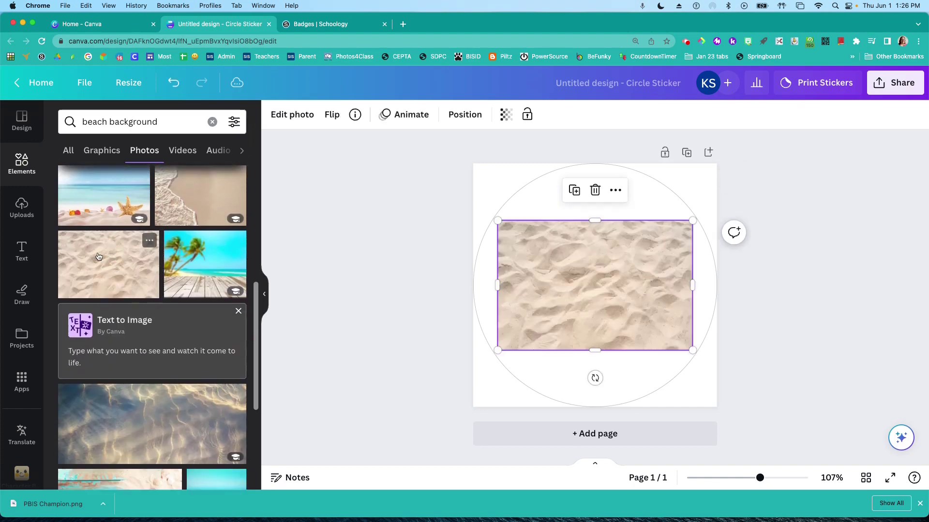
Stretch the sand photo to cover the whole circle page, then deselect it.
left_click_drag(498, 220, 423, 126)
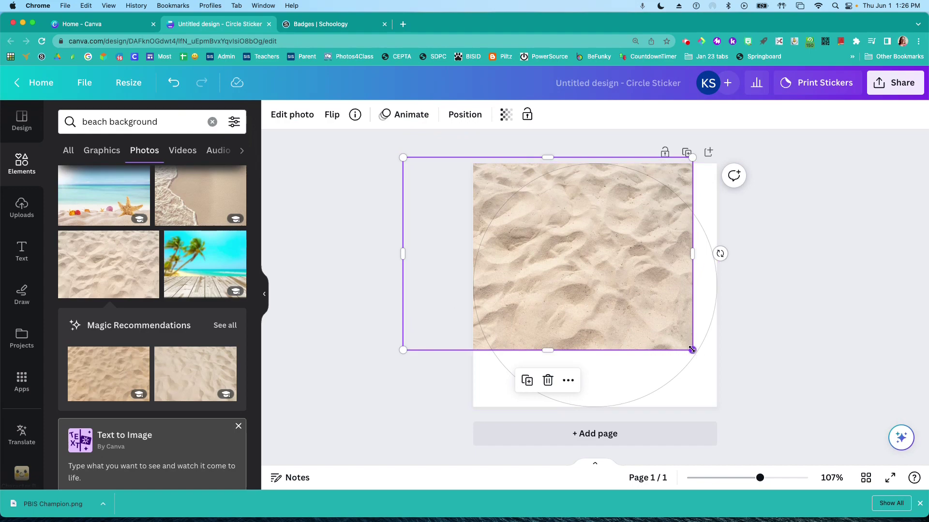
left_click_drag(692, 349, 800, 421)
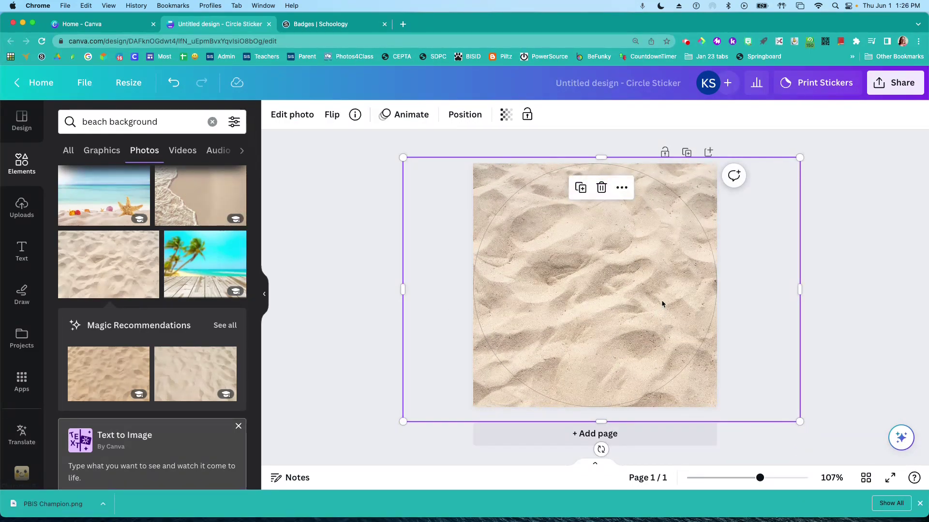
left_click(441, 275)
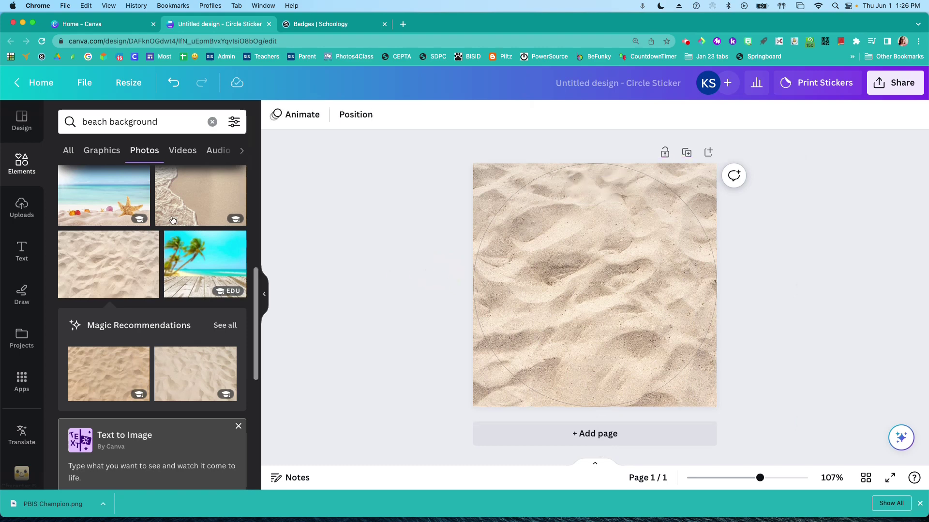
left_click(21, 163)
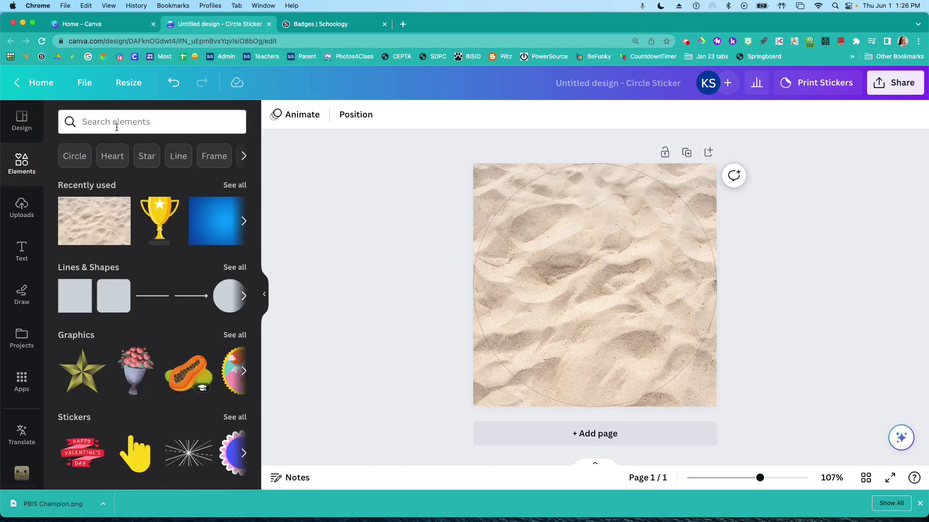
Search Elements for 'friends' and browse the full Graphics results.
left_click(119, 123)
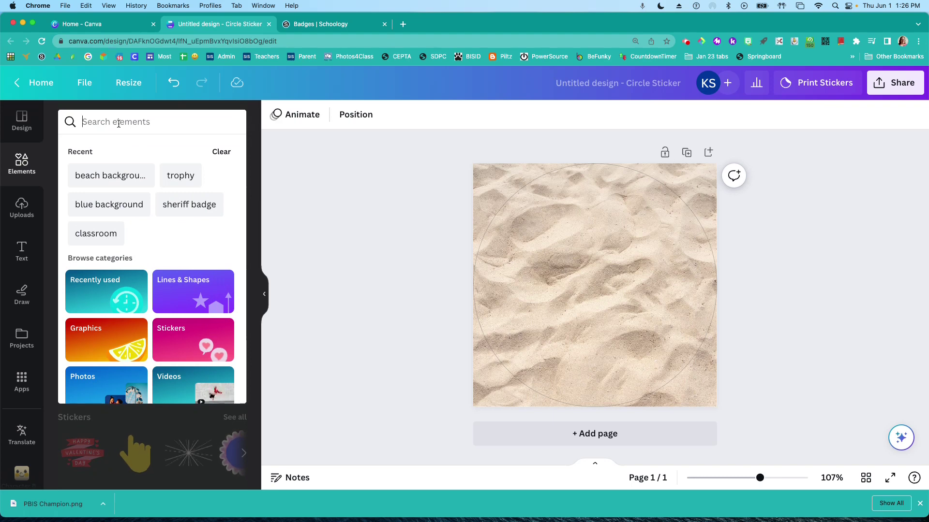
type("friend")
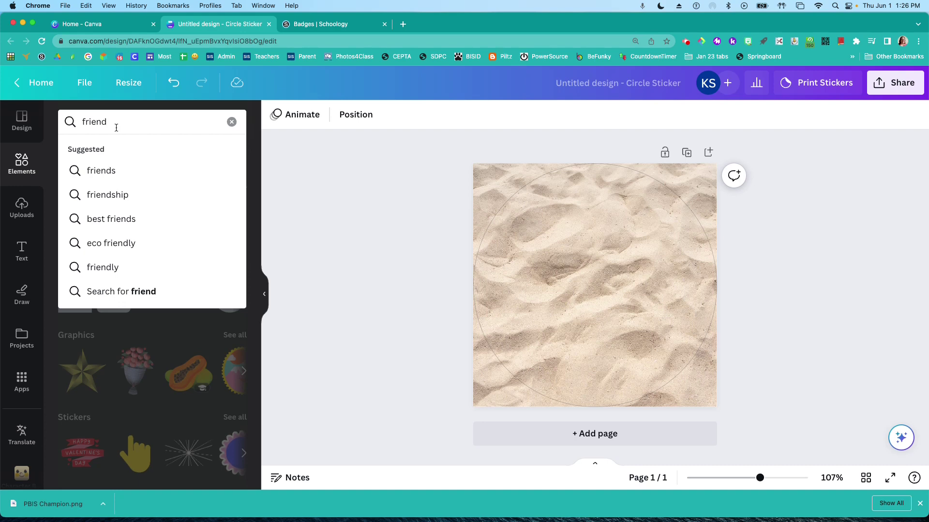
right_click(83, 172)
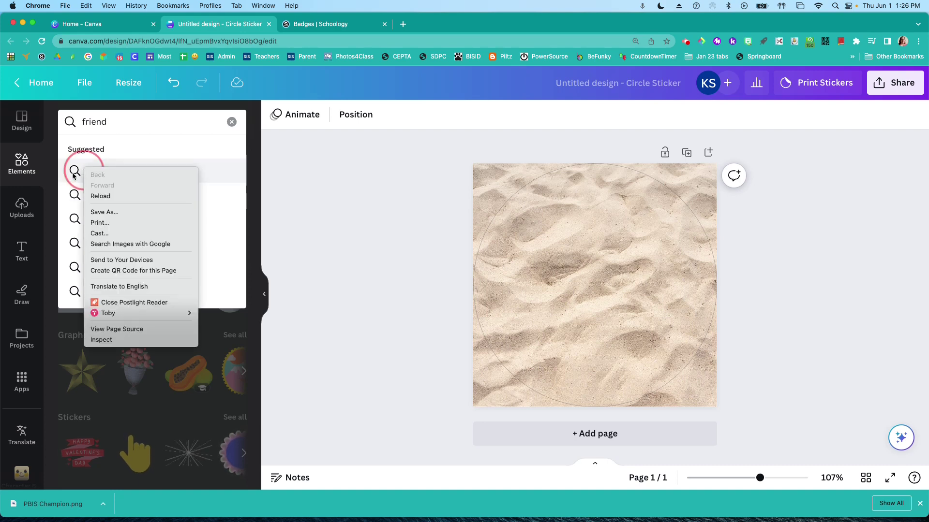
left_click(101, 175)
left_click(102, 175)
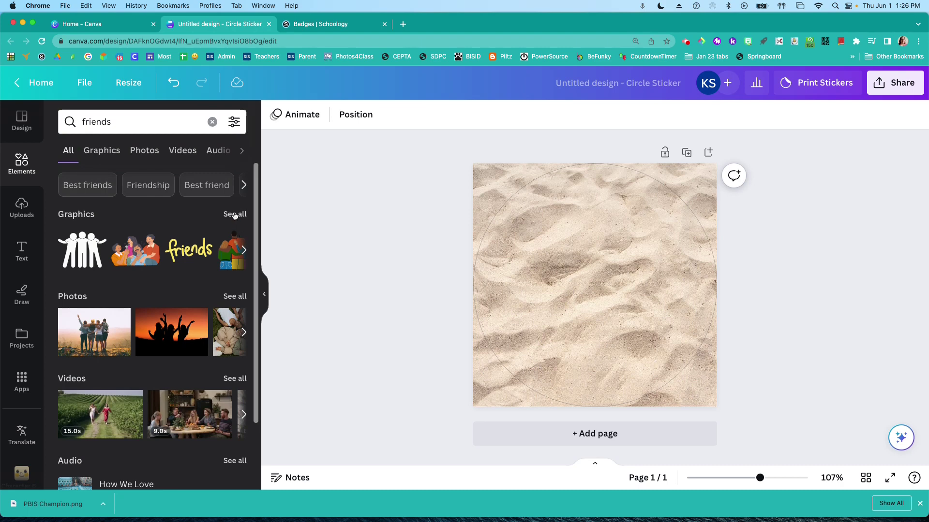
left_click(234, 215)
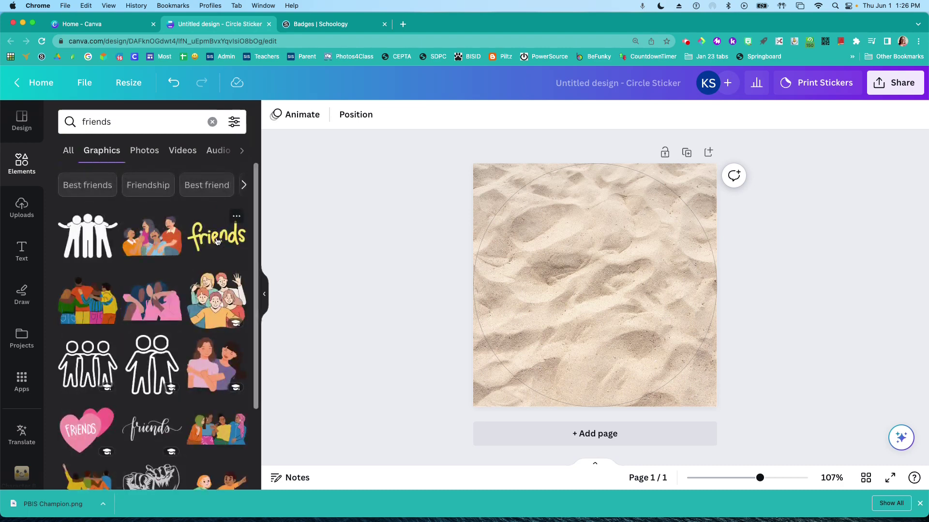
scroll(217, 241, "down", 6)
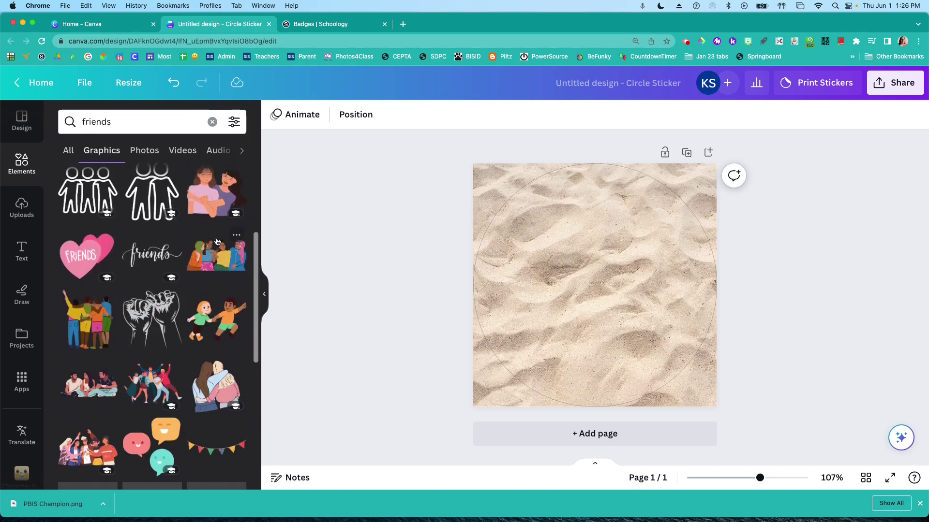
scroll(217, 241, "down", 5)
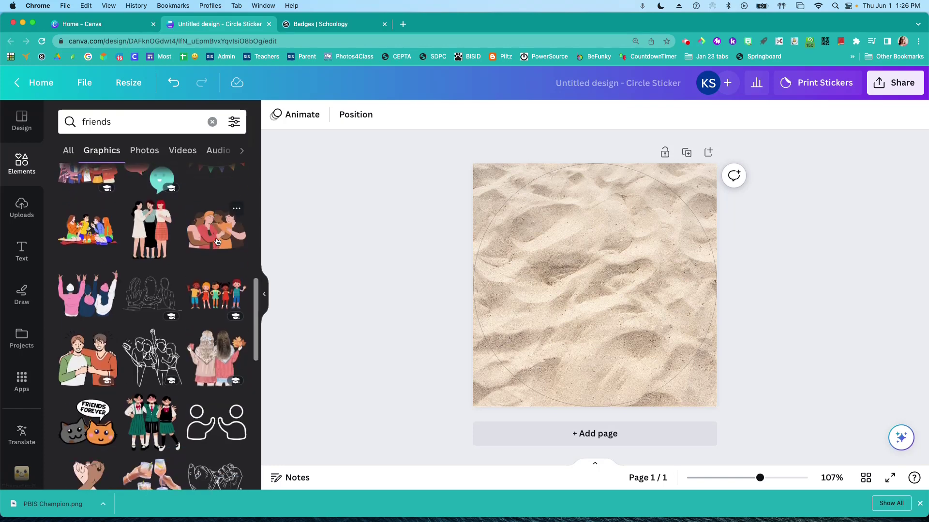
scroll(217, 241, "down", 5)
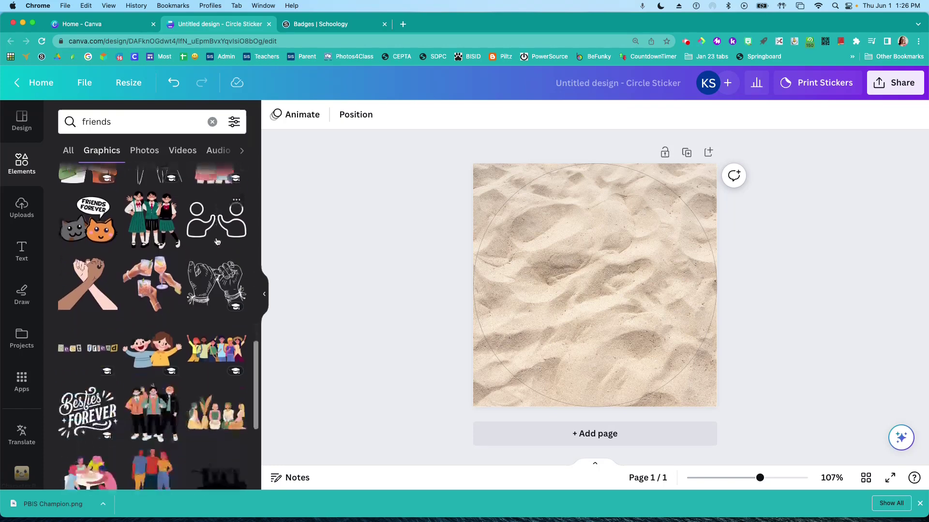
scroll(217, 241, "up", 3)
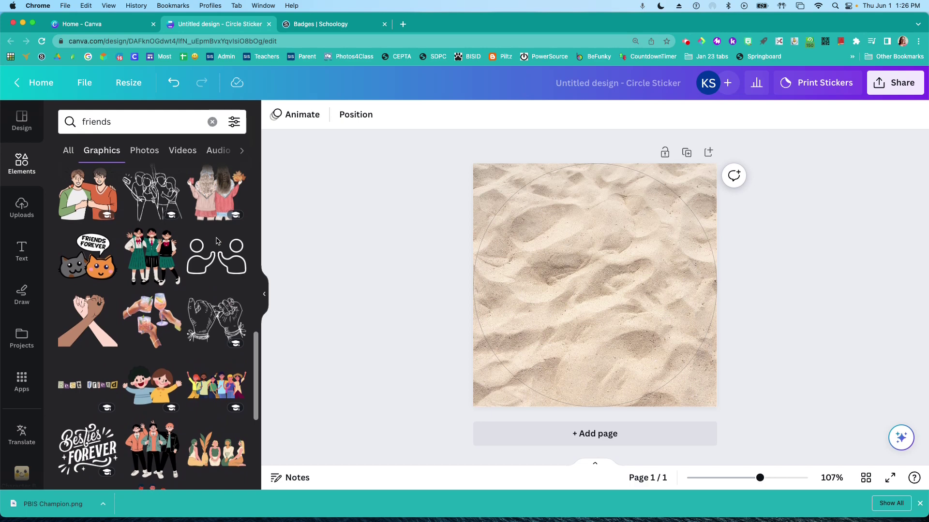
scroll(217, 241, "up", 10)
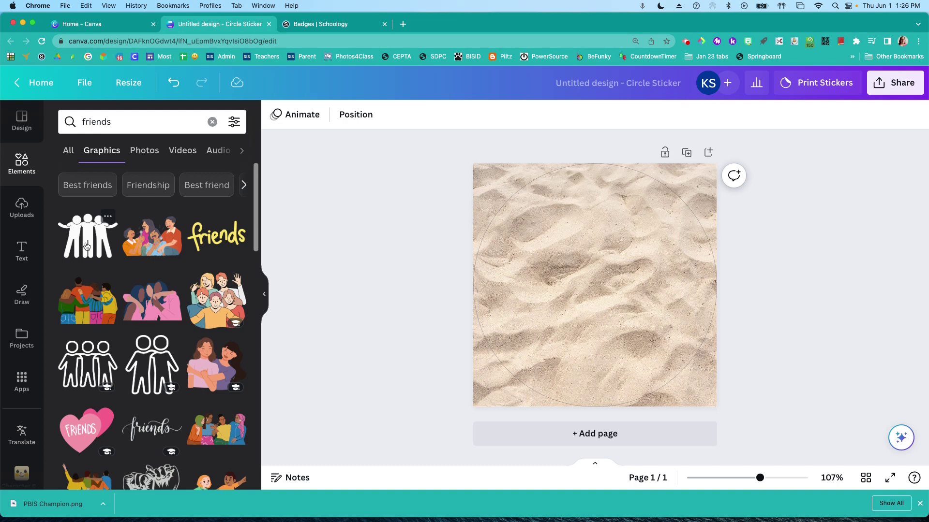
Add the three-friends silhouette, enlarge it and centre it on the sand background.
left_click(87, 246)
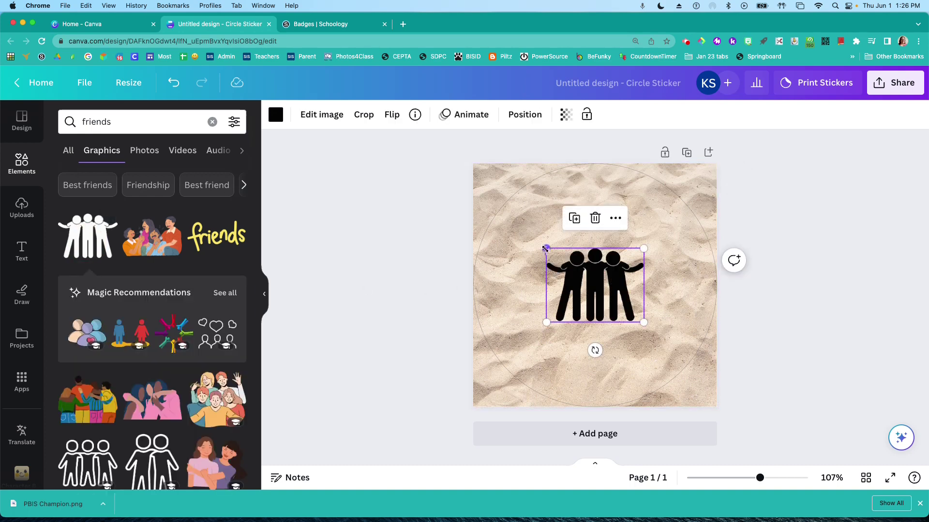
left_click_drag(537, 244, 508, 217)
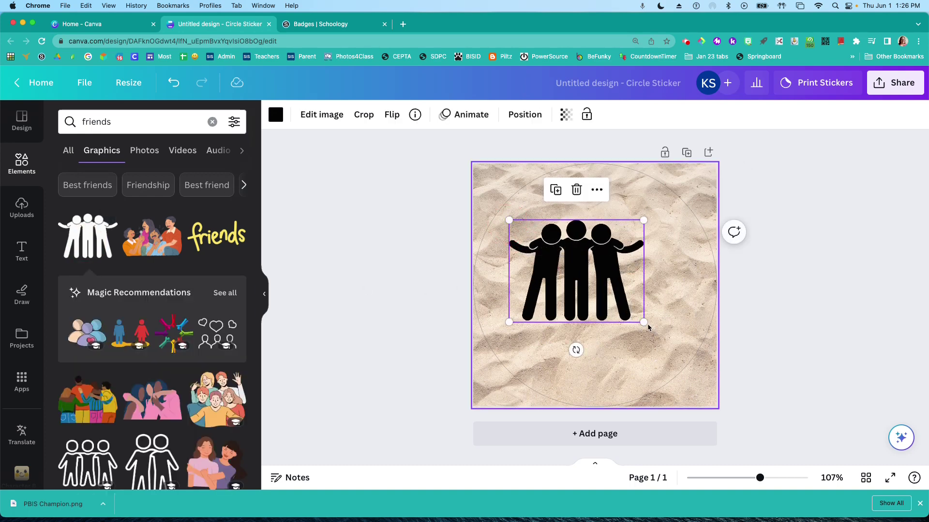
left_click_drag(643, 322, 684, 354)
mouse_move(604, 300)
left_mouse_down()
mouse_move(606, 322)
mouse_move(606, 298)
left_mouse_up()
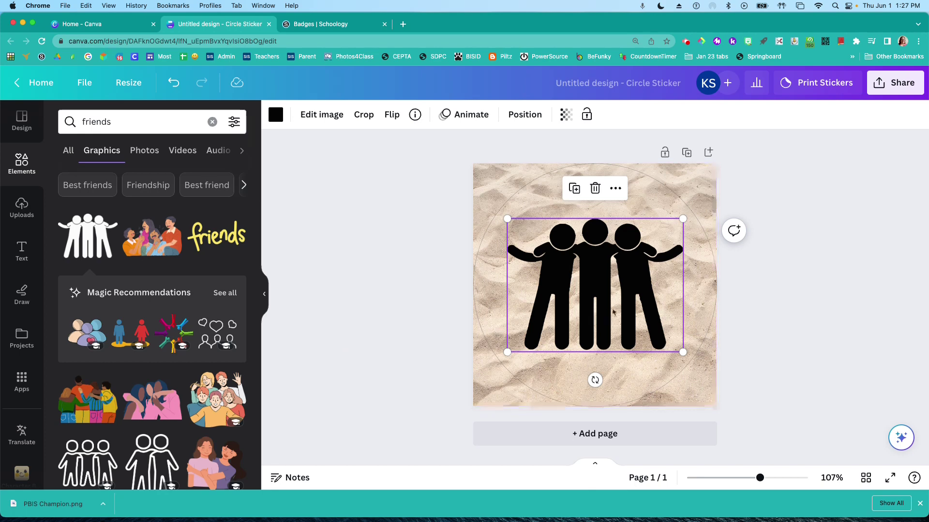
left_click(409, 288)
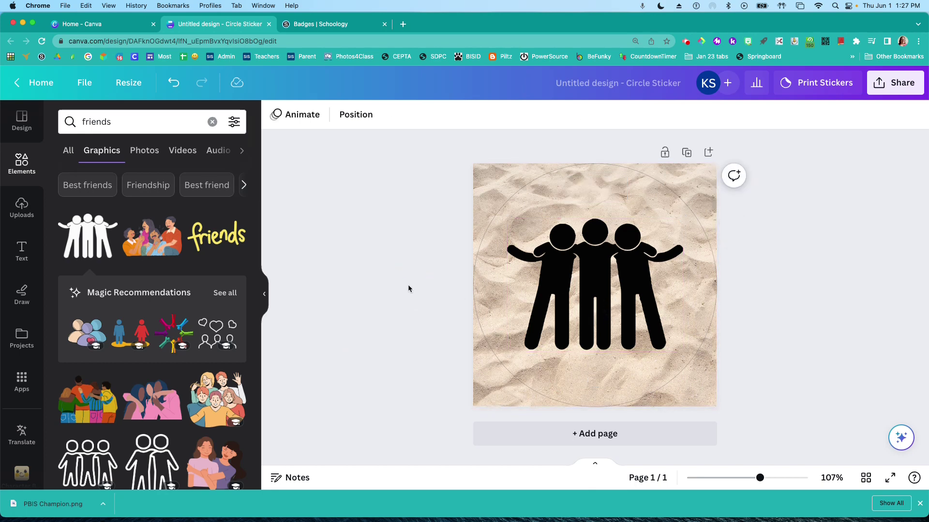
Rename the design to 'playground friend badge' and bring up its Share options.
left_click(573, 92)
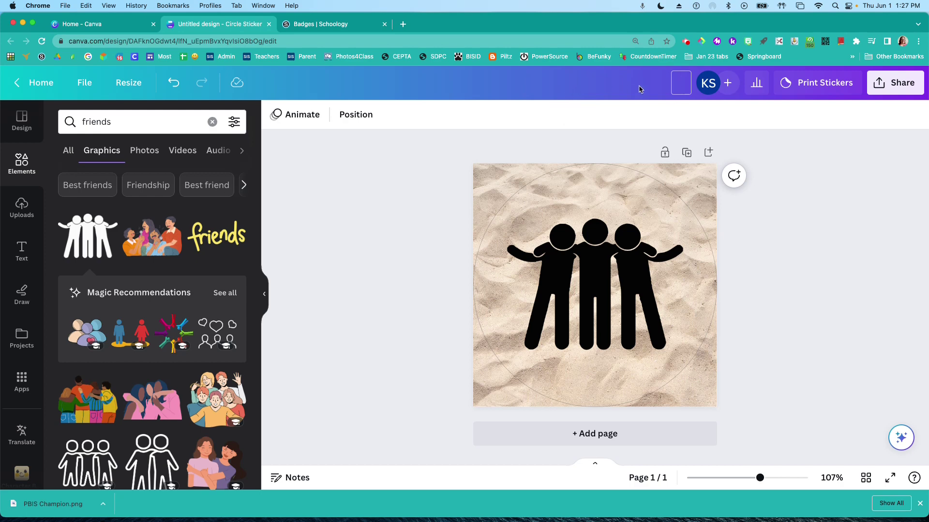
type("playground")
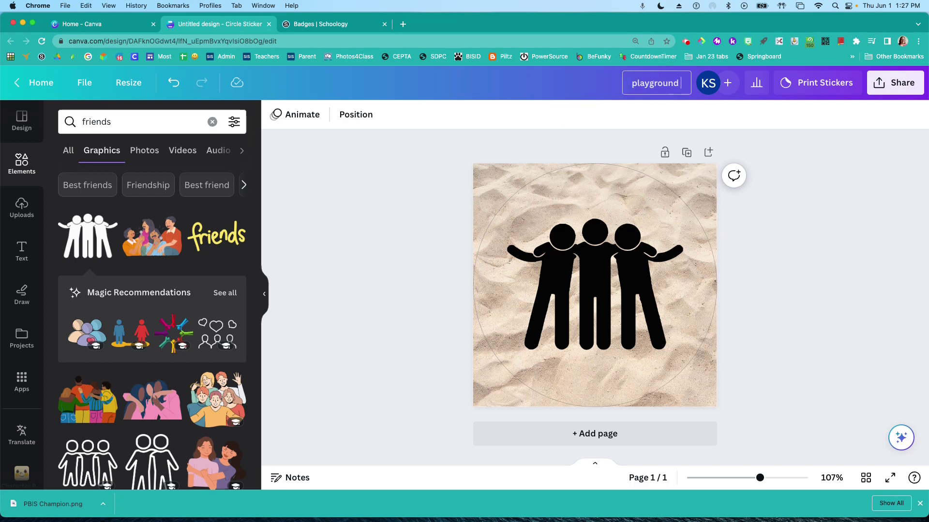
type(" friend")
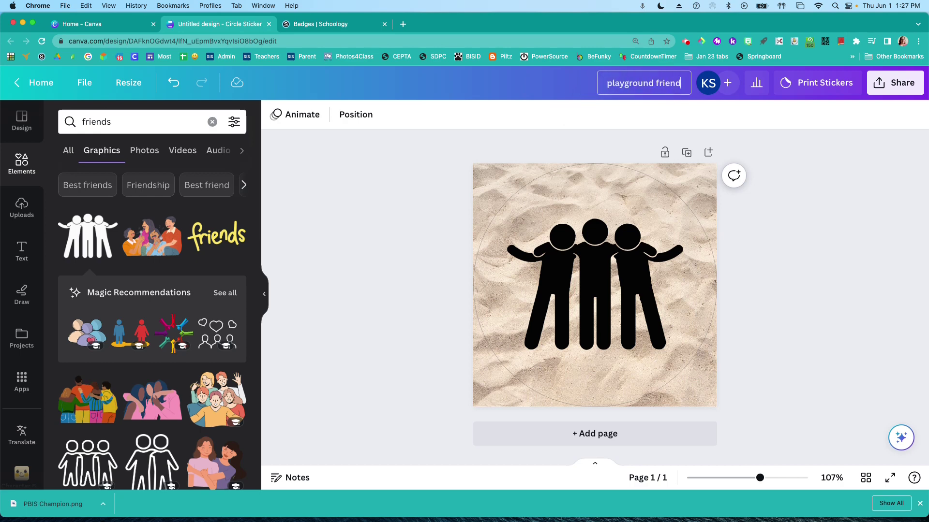
type(" badge")
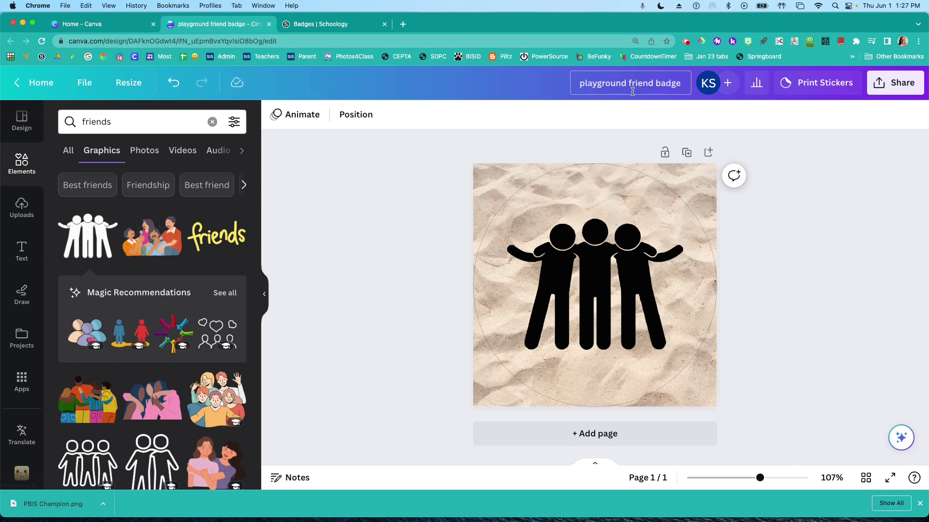
left_click(900, 83)
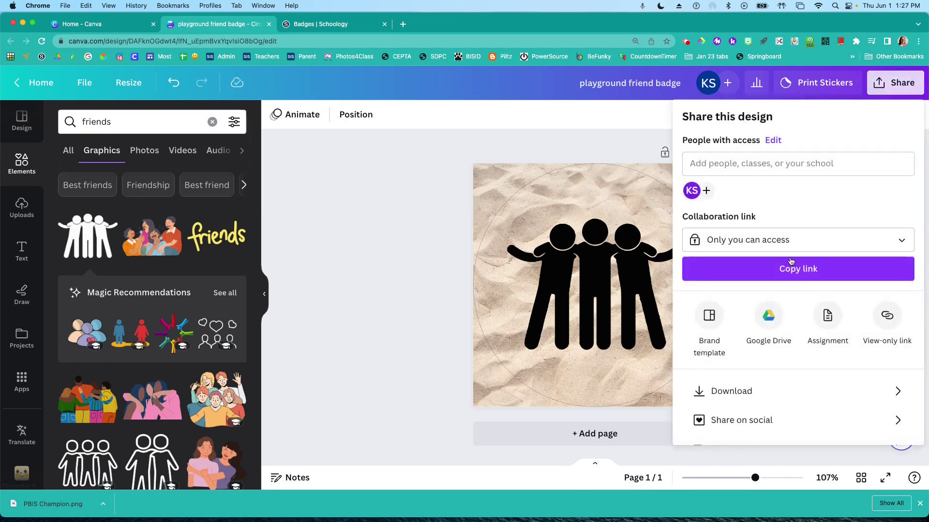
Download the design as a PNG file.
left_click(727, 393)
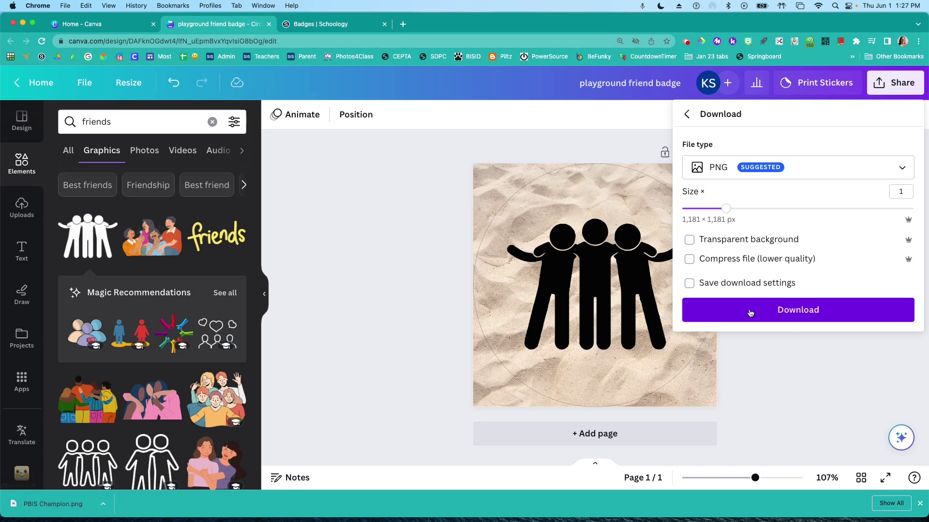
left_click(750, 314)
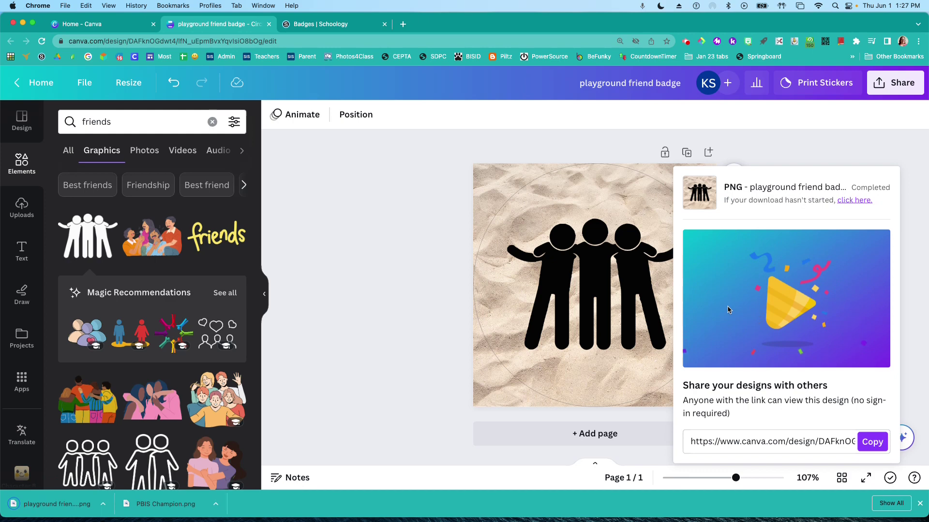
In Schoology's Fakerton Junior Sandbox course, go to Badges and start creating a new badge.
left_click(329, 25)
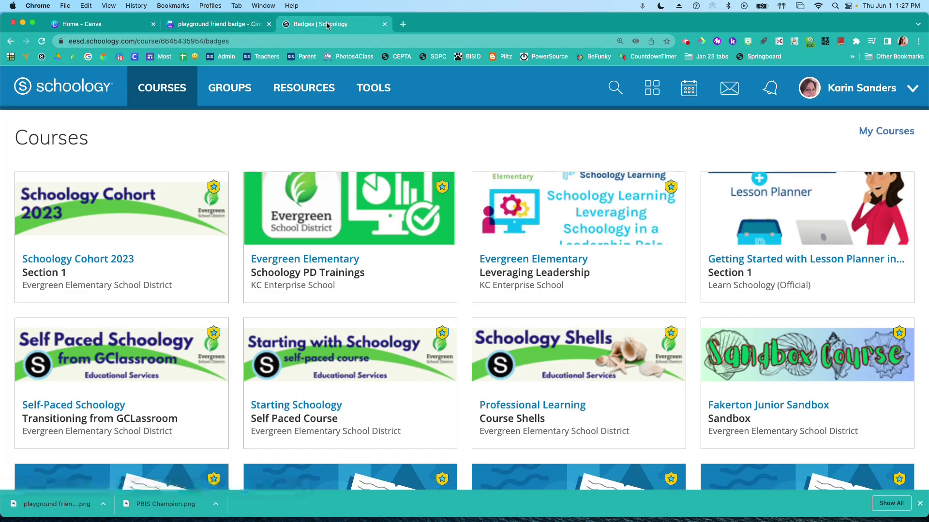
scroll(368, 225, "down", 1)
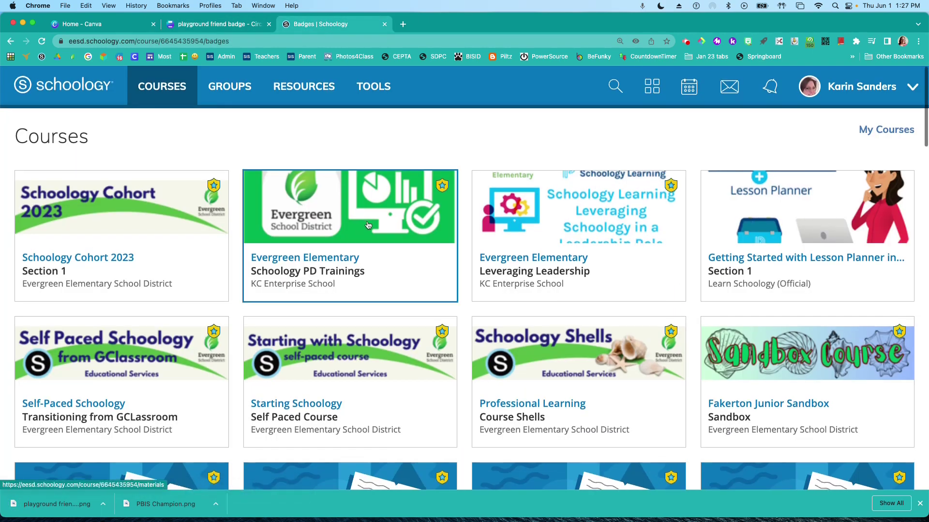
left_click(792, 371)
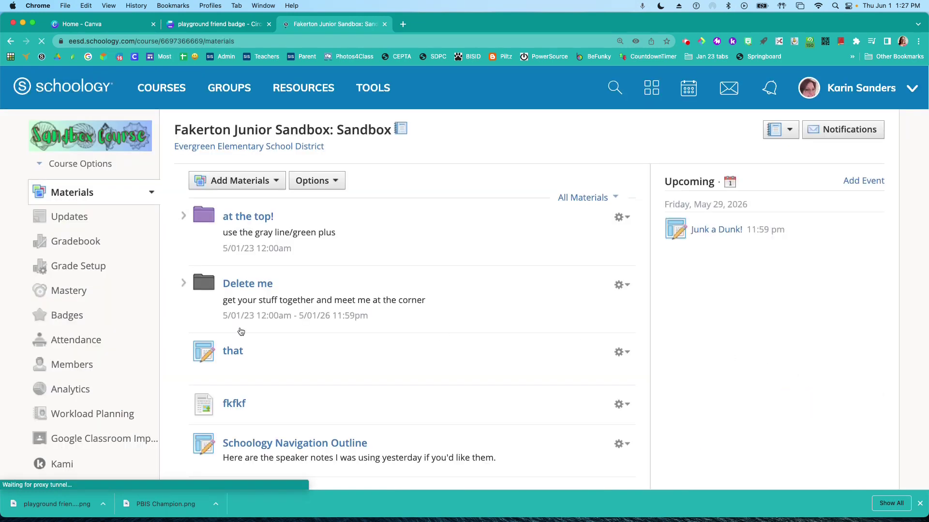
left_click(69, 320)
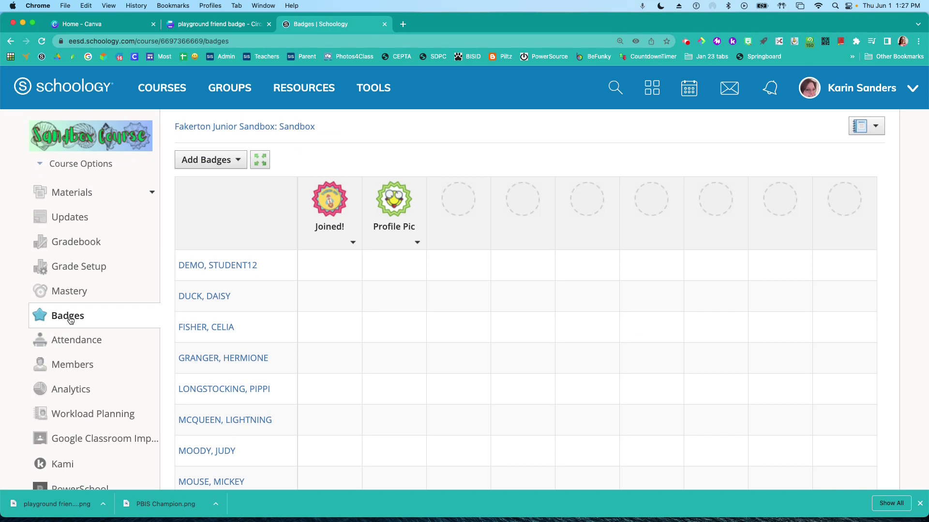
left_click(237, 160)
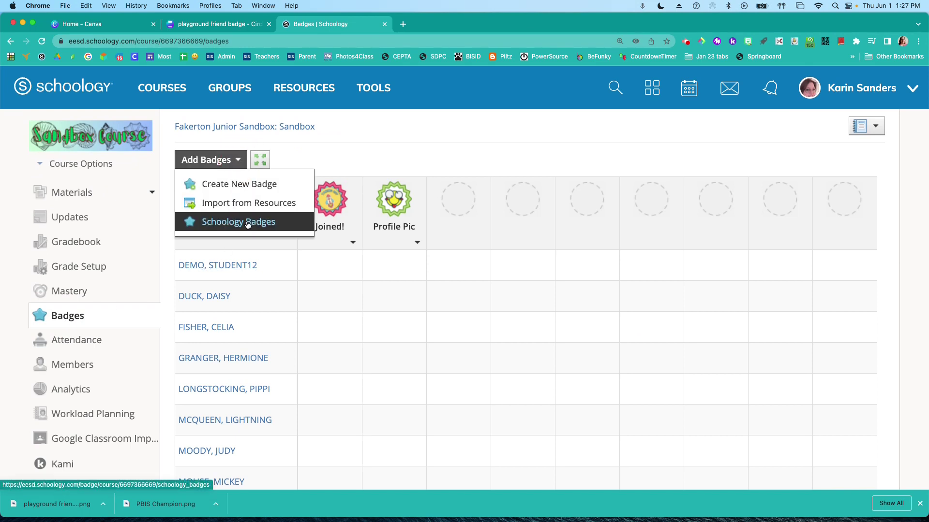
left_click(208, 186)
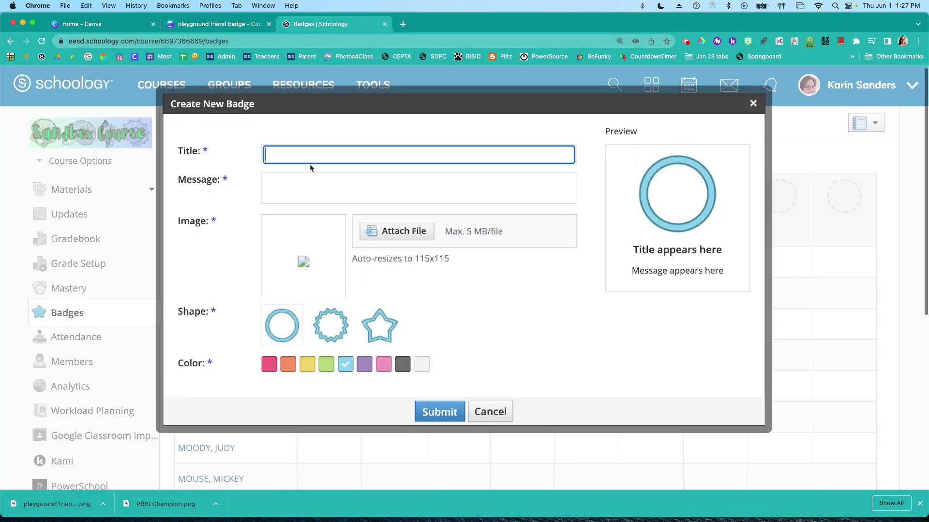
Title the new badge 'Playground Friend'.
type("P")
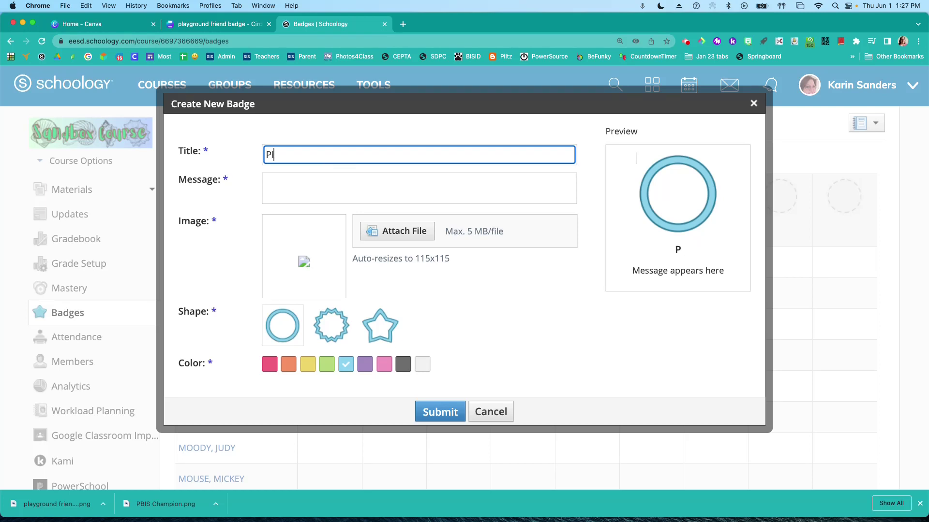
type("laygroubnd")
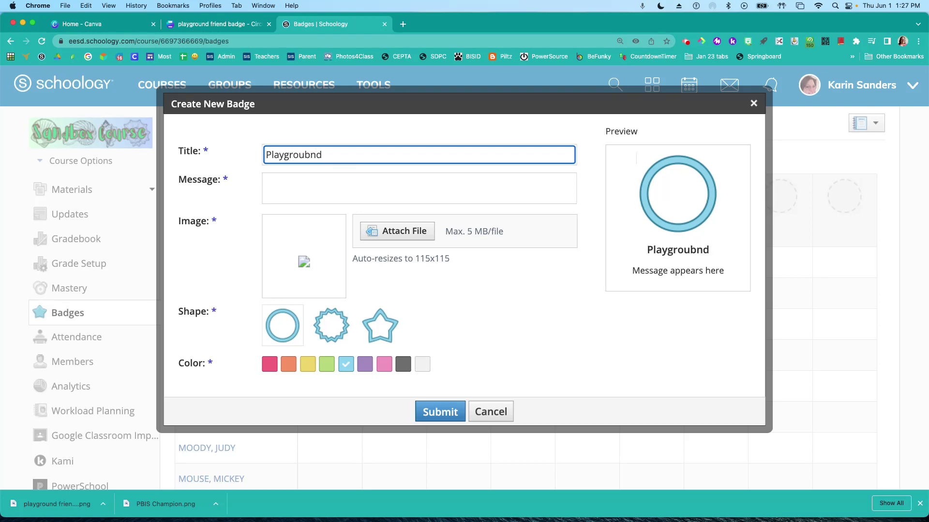
key("BackSpace")
key("BackSpace")
key("BackSpace")
type("nd")
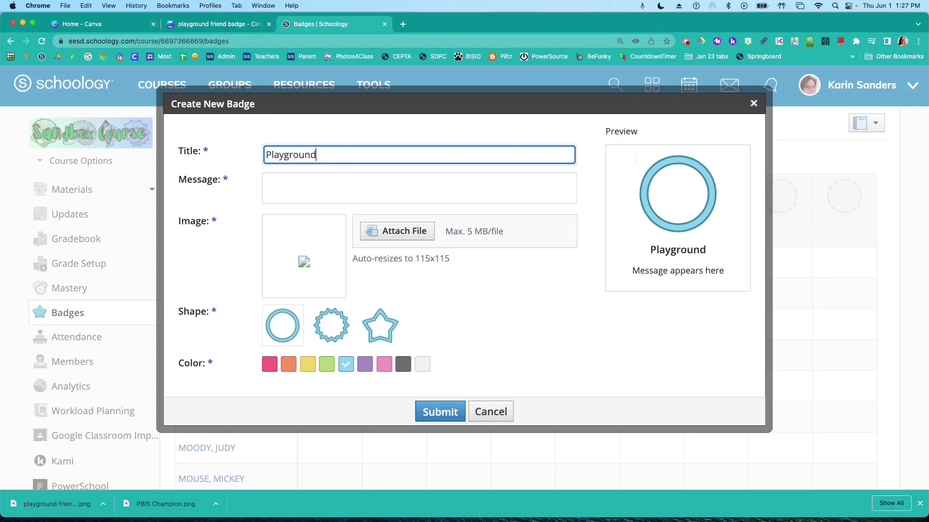
type(" Friend")
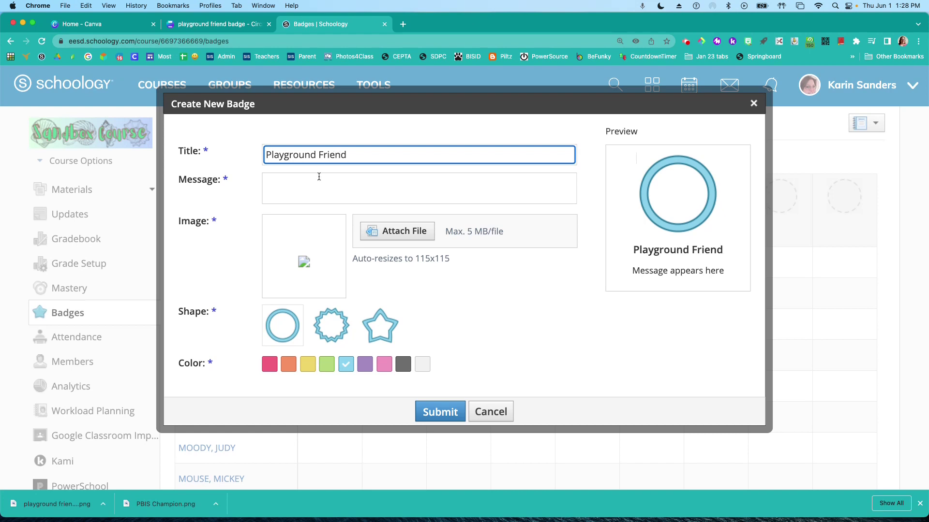
Enter the badge message 'Helped others on the playground'.
left_click(317, 184)
type("He")
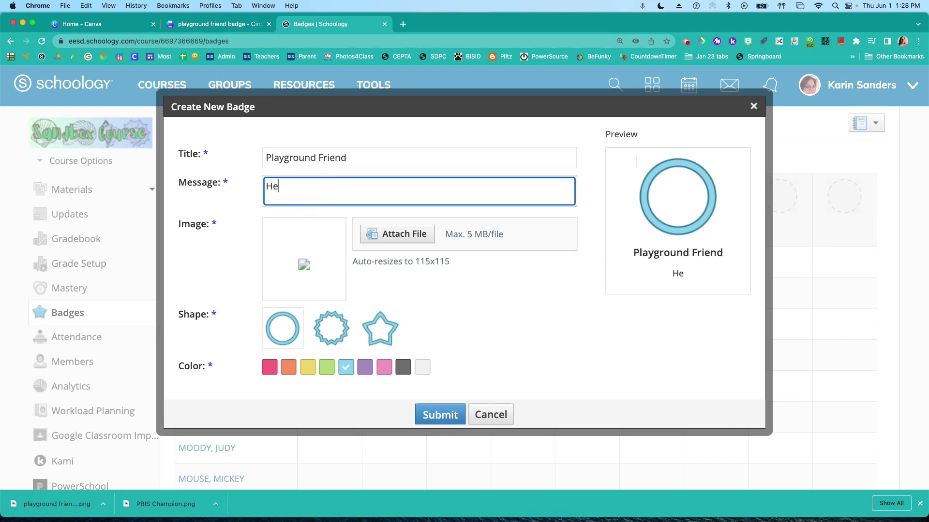
type("lped pohter")
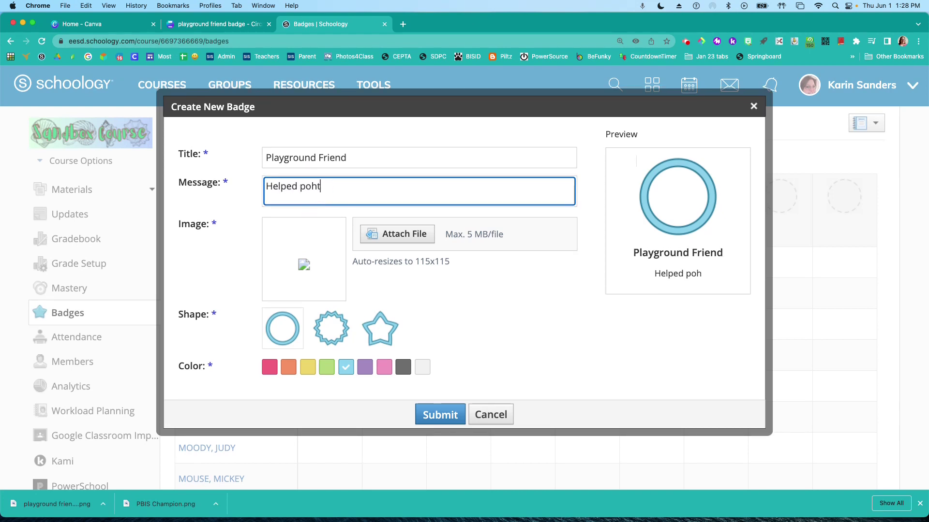
key("BackSpace")
key("BackSpace")
key("BackSpace")
key("BackSpace")
key("BackSpace")
type("others on teh")
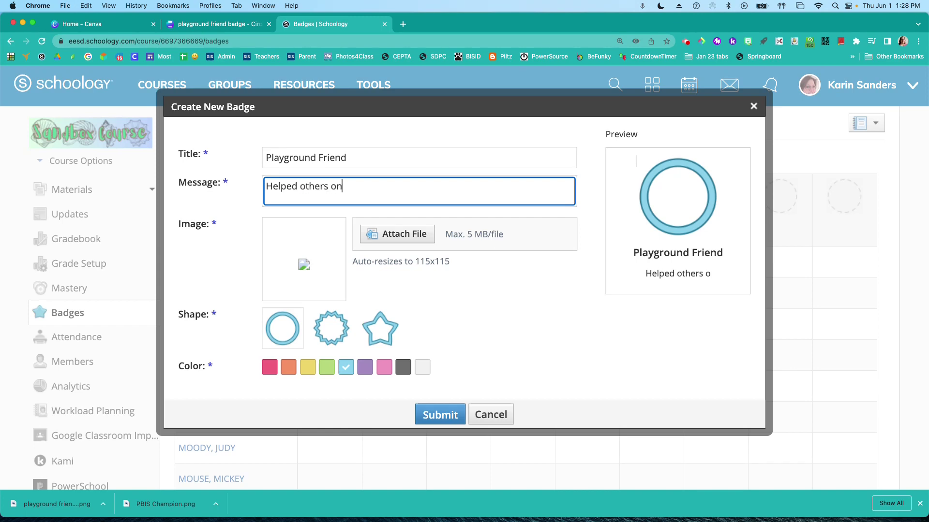
key("BackSpace")
key("BackSpace")
type("he pla")
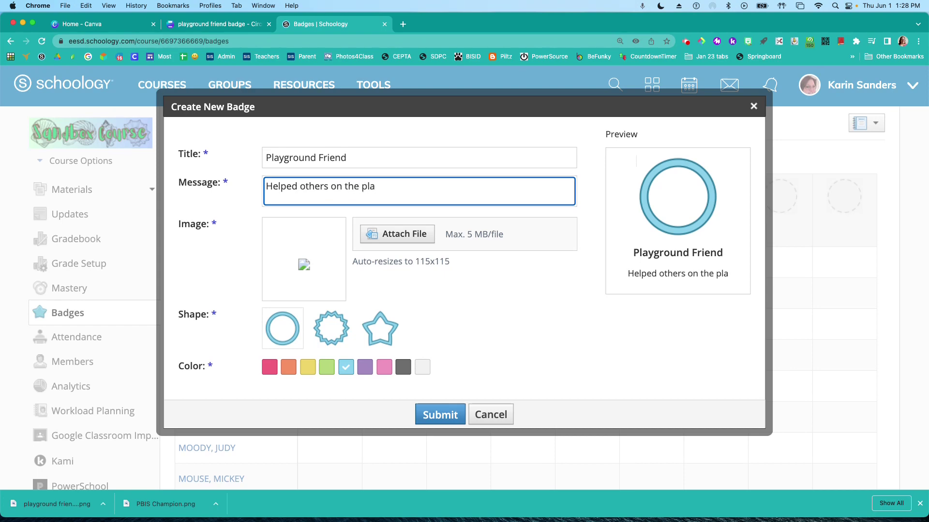
type("ygr")
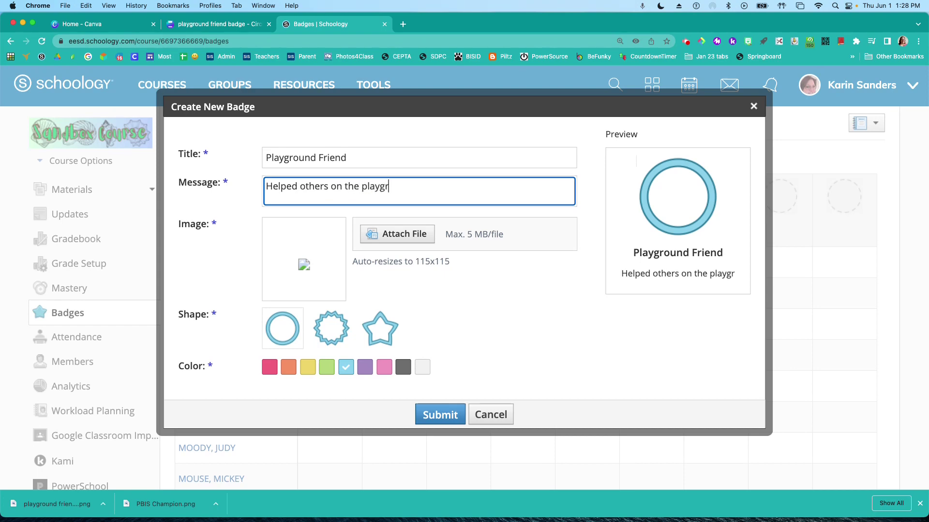
type("ound")
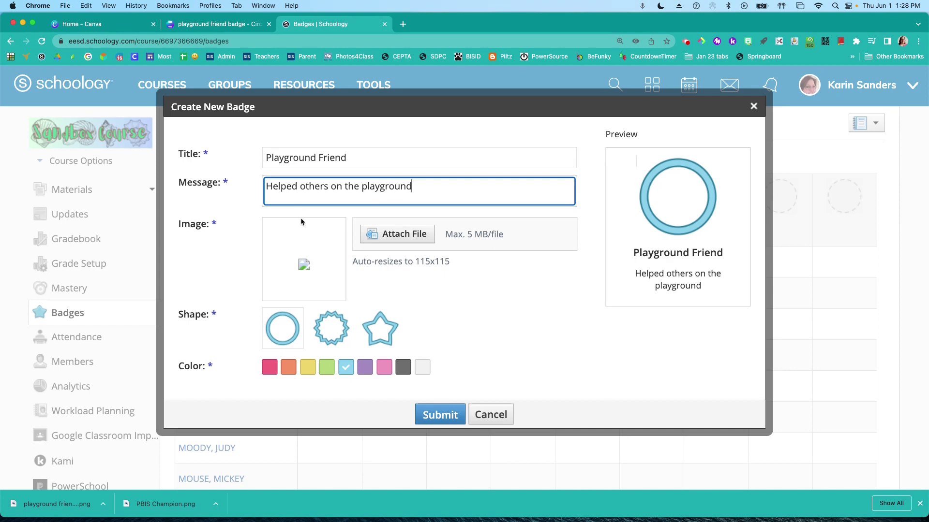
Upload playground friend badge.png from Downloads as the badge image.
left_click(398, 235)
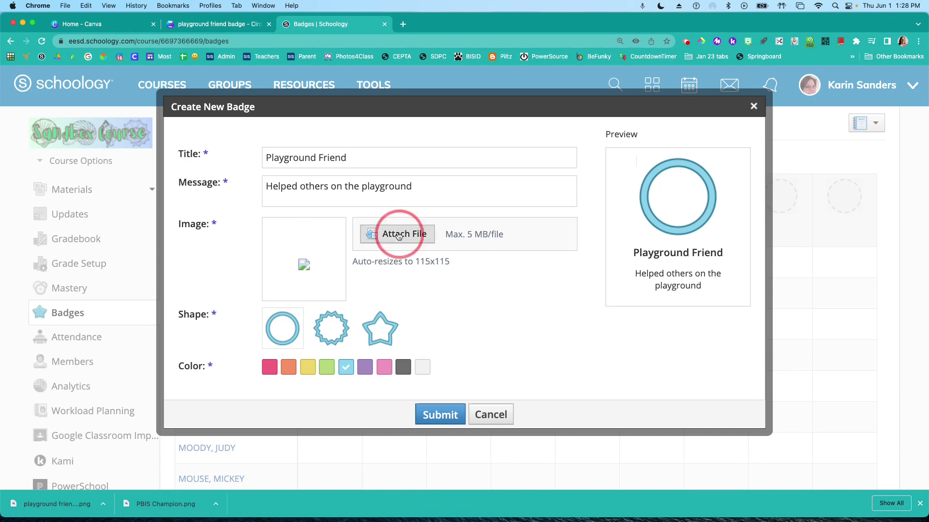
left_click(259, 212)
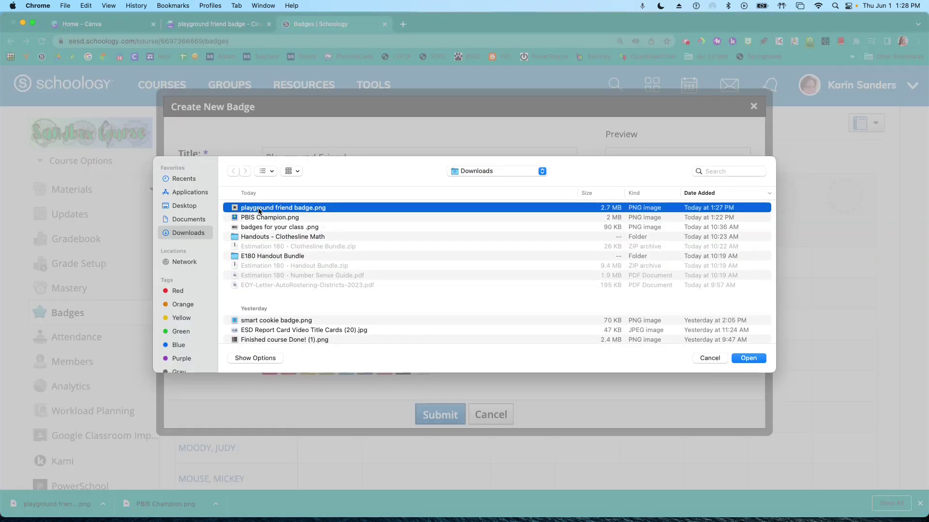
left_click(748, 359)
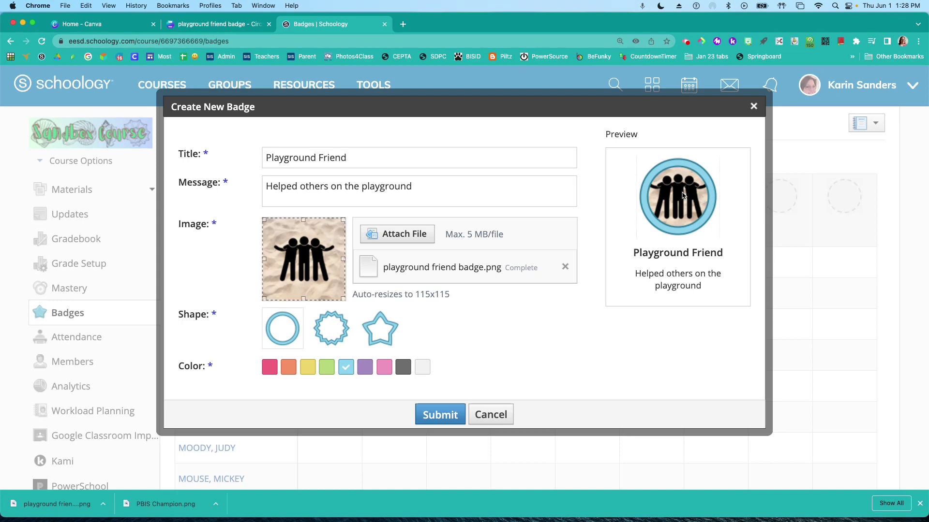
After trying grey and a star, set the badge to a light blue circle and submit it.
left_click(403, 368)
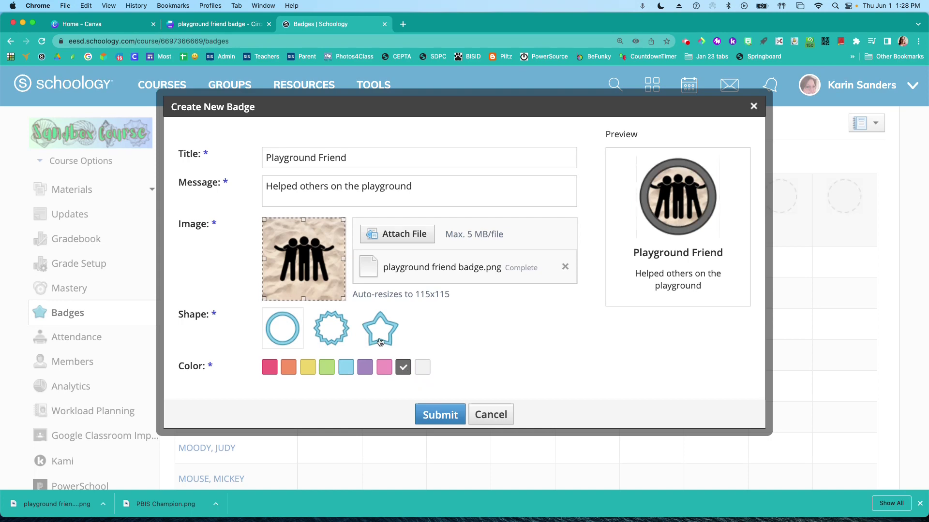
left_click(380, 334)
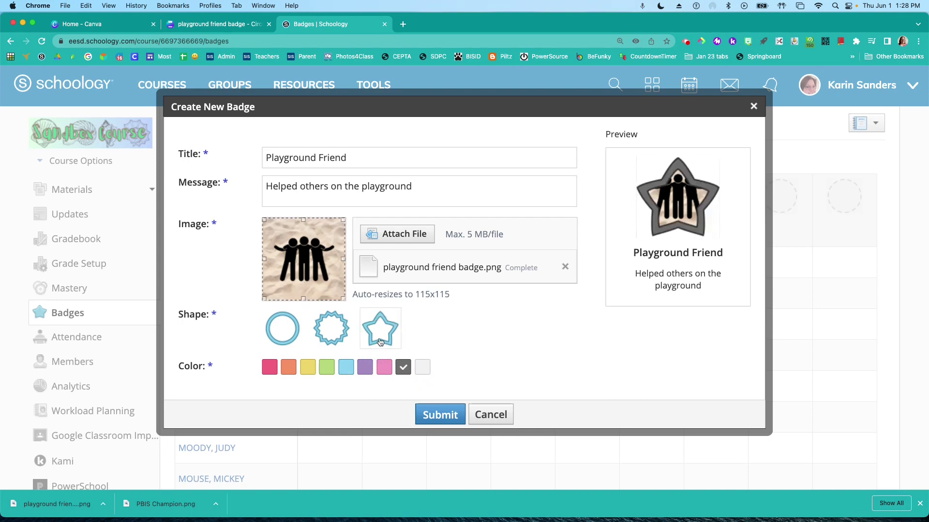
left_click(346, 371)
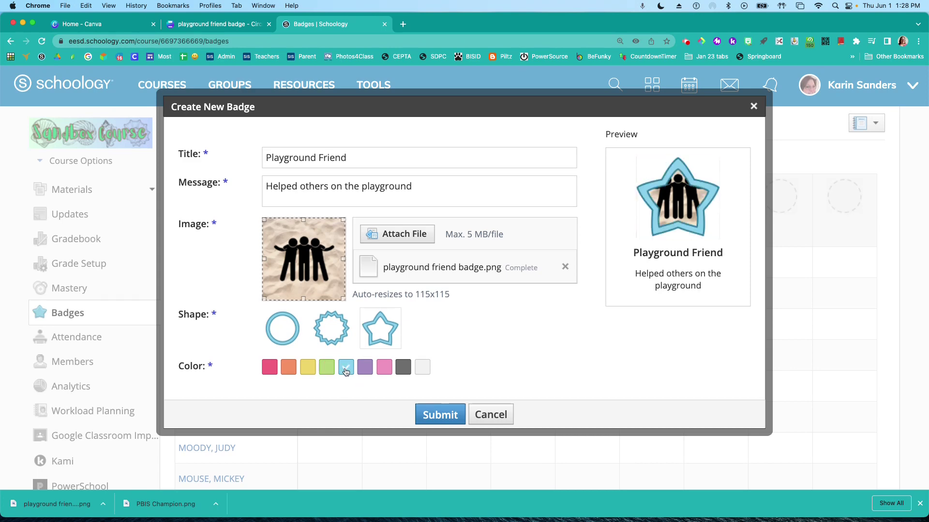
left_click(296, 338)
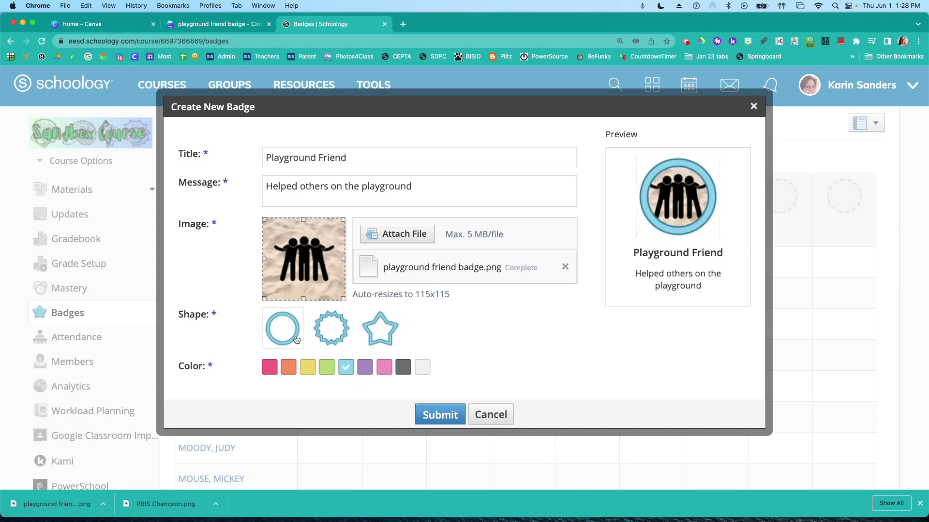
left_click(441, 416)
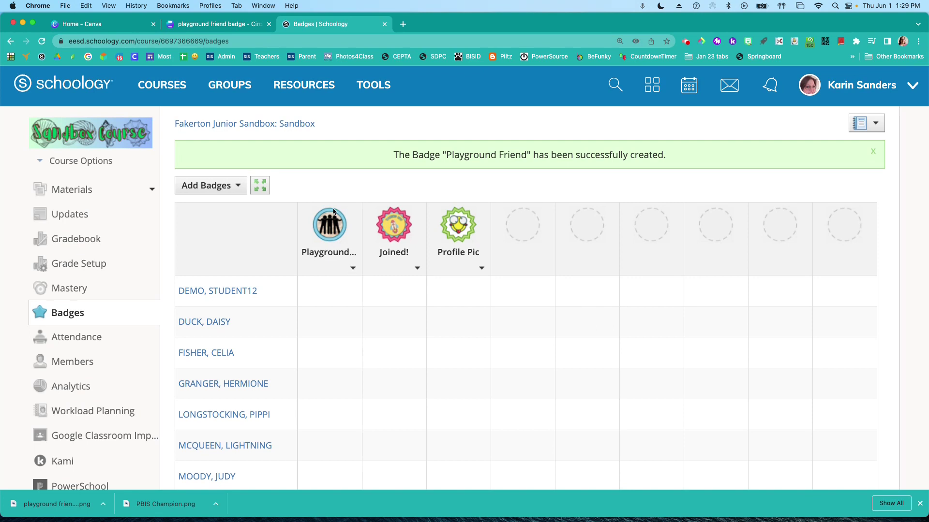
Save a copy of the Playground Friend badge into the 'Here be the Badges!' resources folder.
left_click(353, 270)
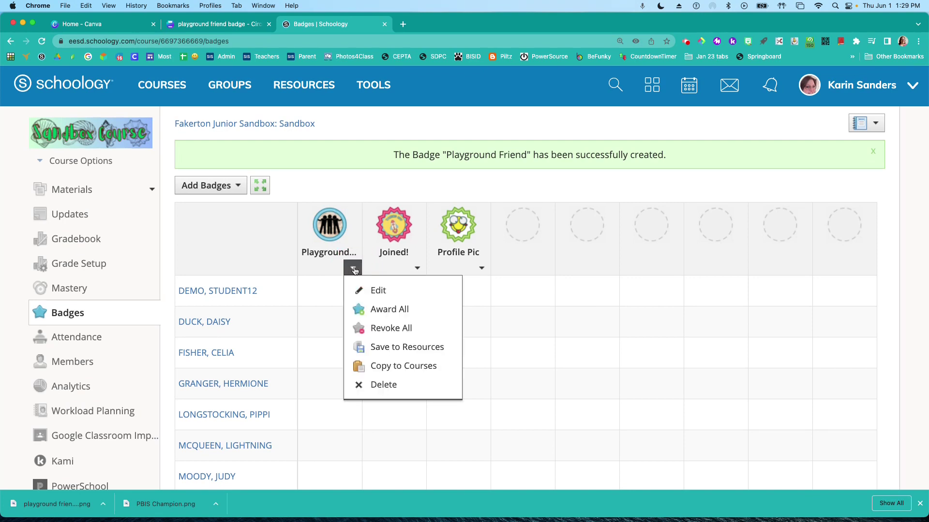
left_click(378, 349)
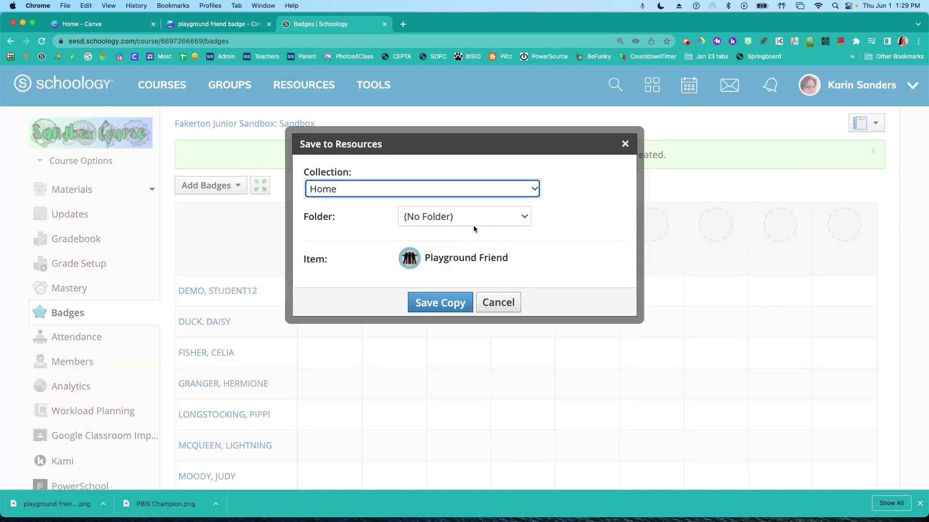
left_click(473, 225)
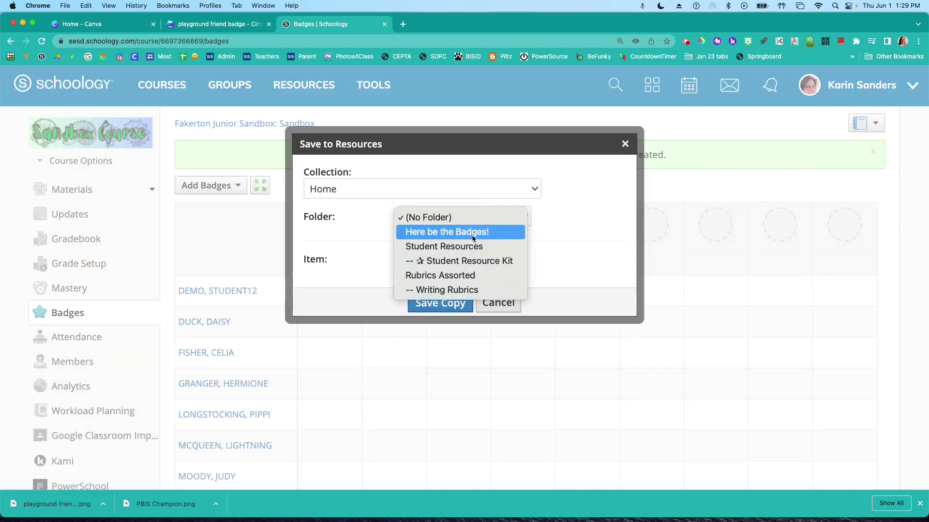
left_click(472, 232)
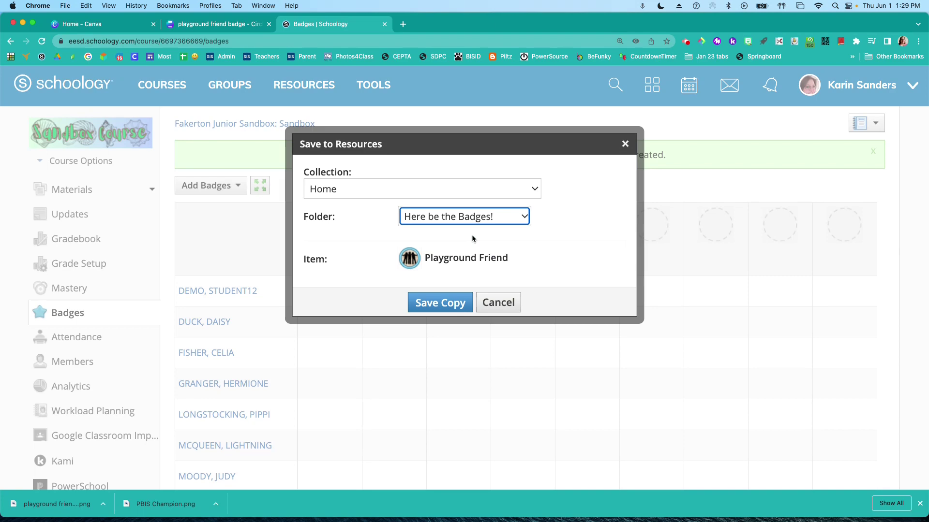
left_click(444, 304)
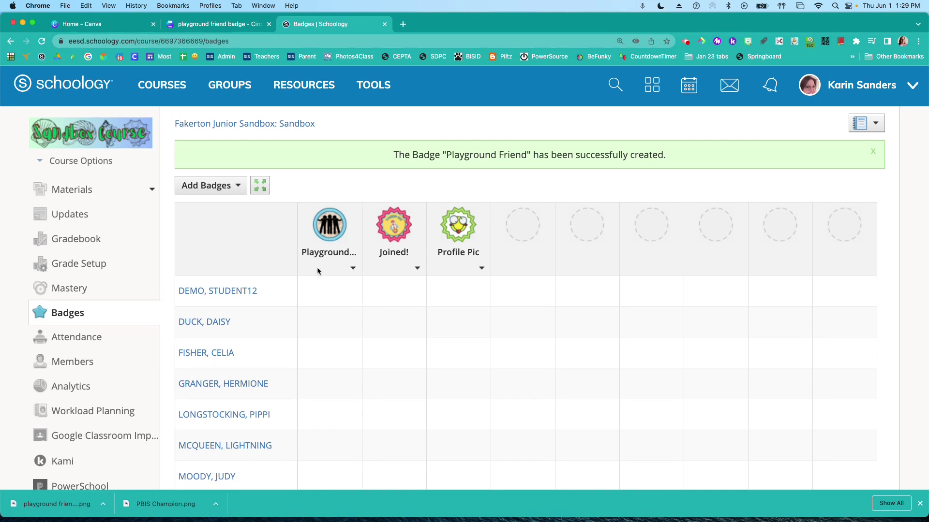
scroll(315, 266, "down", 1)
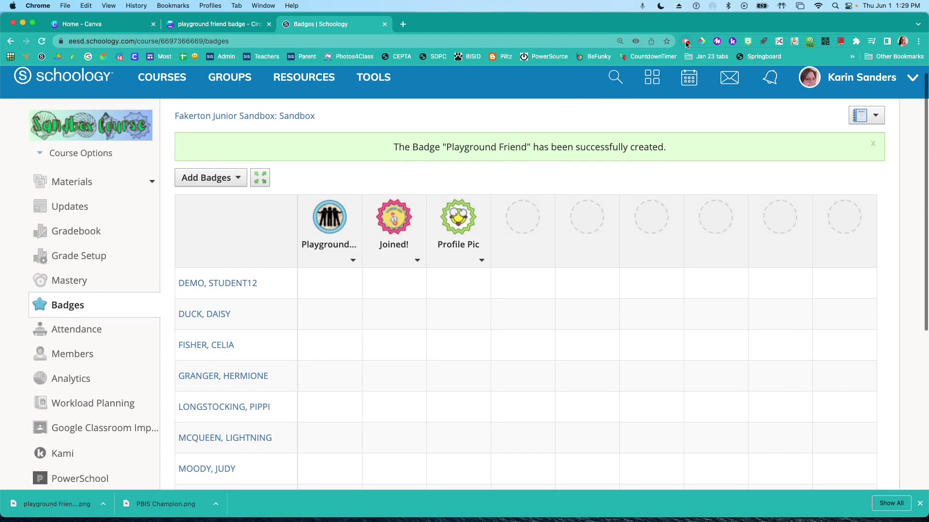